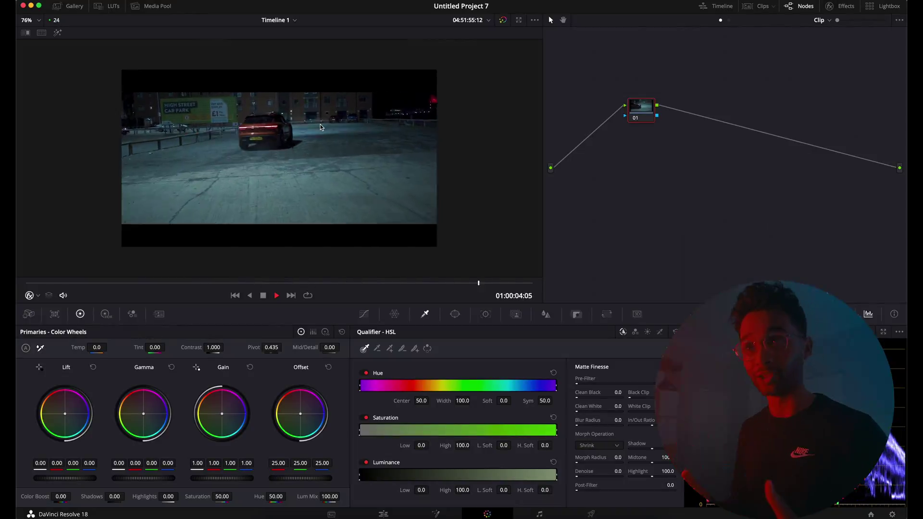
Step: Stop playback so the playhead parks at 01:00:01:05 near the clip start
{"action": "key", "text": "space"}
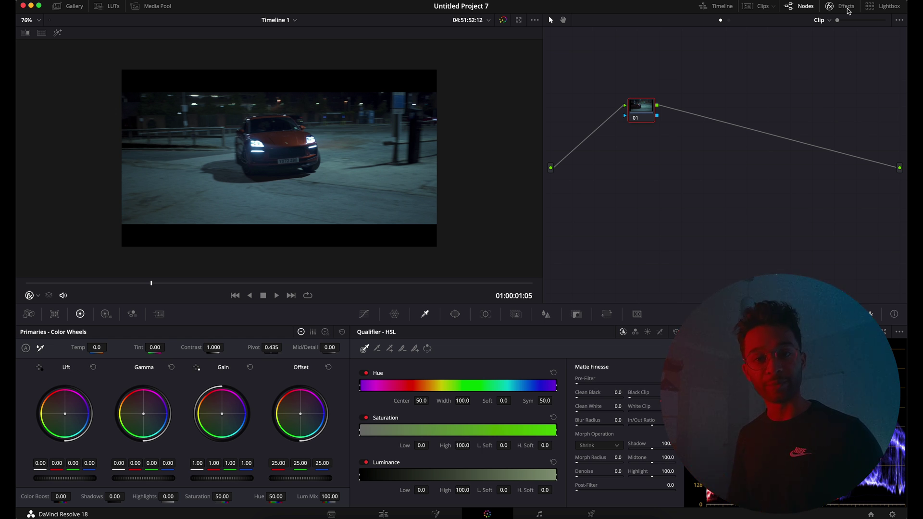
Step: Search effects for 'col' and drop Resolve FX Color Space Transform onto node 01
{"action": "left_click", "coordinate": [840, 11]}
{"action": "left_click", "coordinate": [843, 35]}
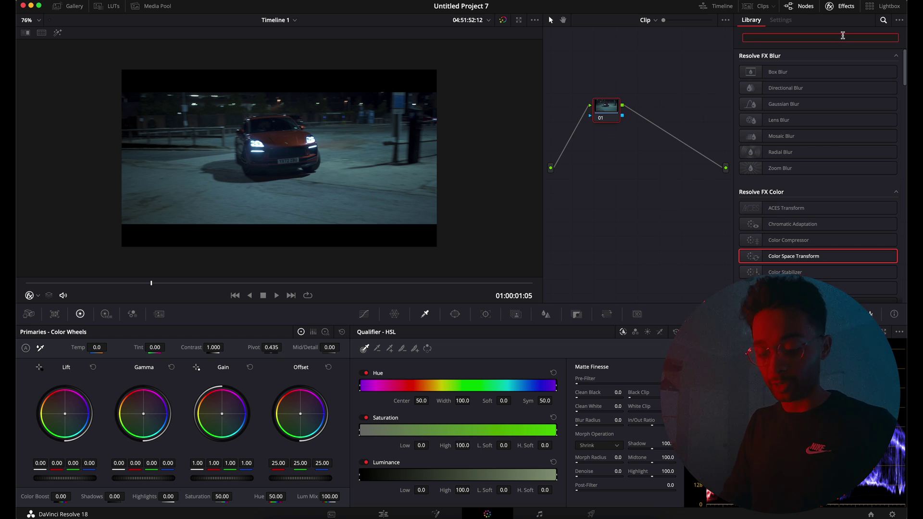
{"action": "type", "text": "colo"}
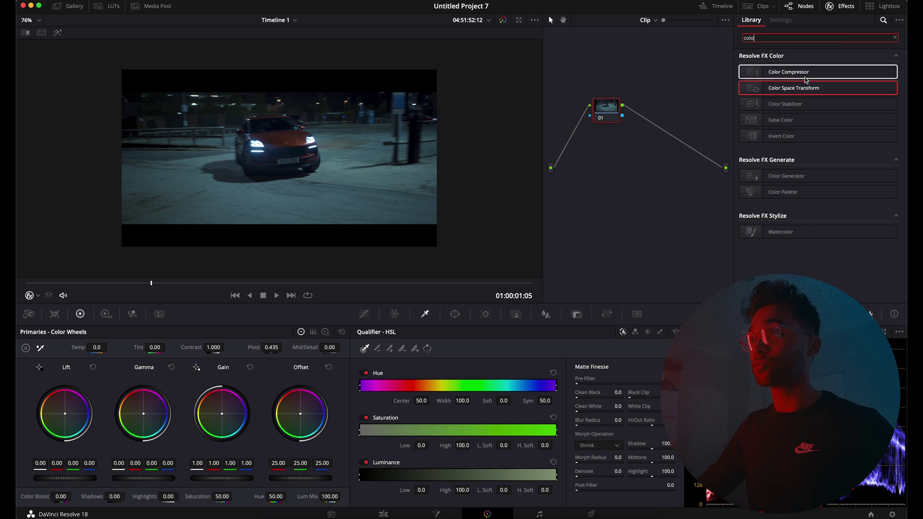
{"action": "left_click_drag", "start_coordinate": [814, 88], "coordinate": [614, 105]}
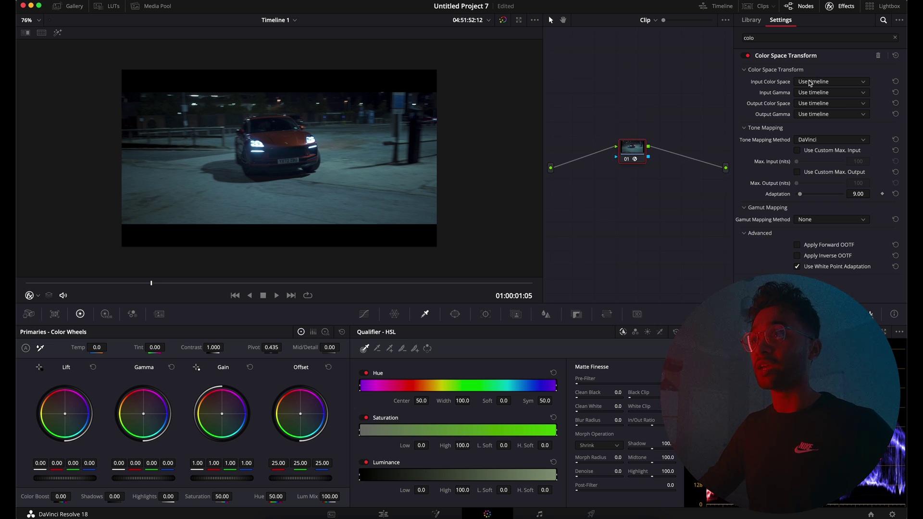
Step: Set the transform's input colour space to Rec.709 and input gamma to Rec.2100 HLG
{"action": "left_click", "coordinate": [837, 82]}
{"action": "key", "text": "r"}
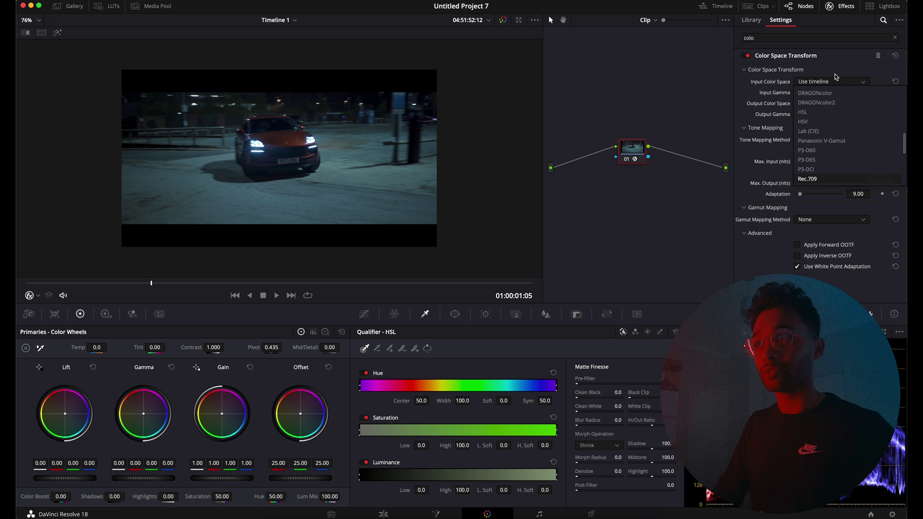
{"action": "key", "text": "Return"}
{"action": "left_click", "coordinate": [836, 92]}
{"action": "scroll", "coordinate": [807, 165], "scroll_direction": "down", "scroll_amount": 10}
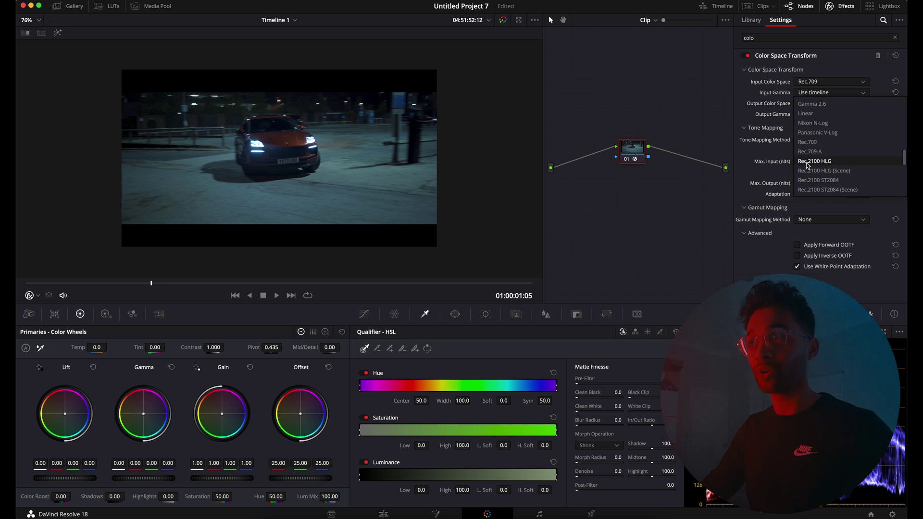
{"action": "left_click", "coordinate": [841, 163]}
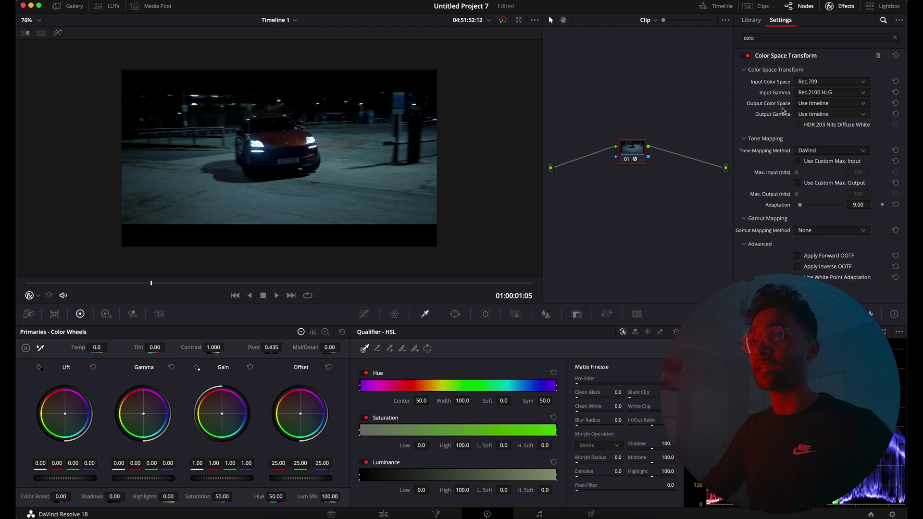
Step: Set the transform's output colour space and output gamma to Rec.709
{"action": "left_click", "coordinate": [809, 105]}
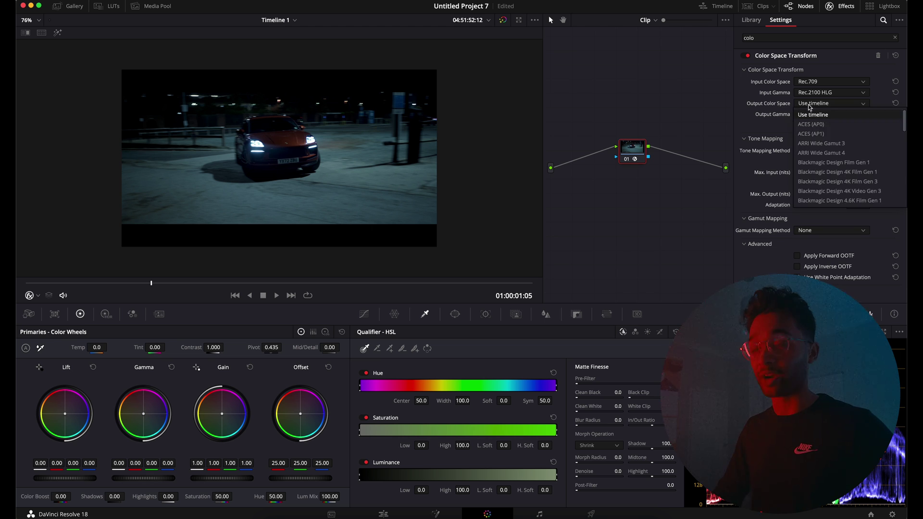
{"action": "key", "text": "Return"}
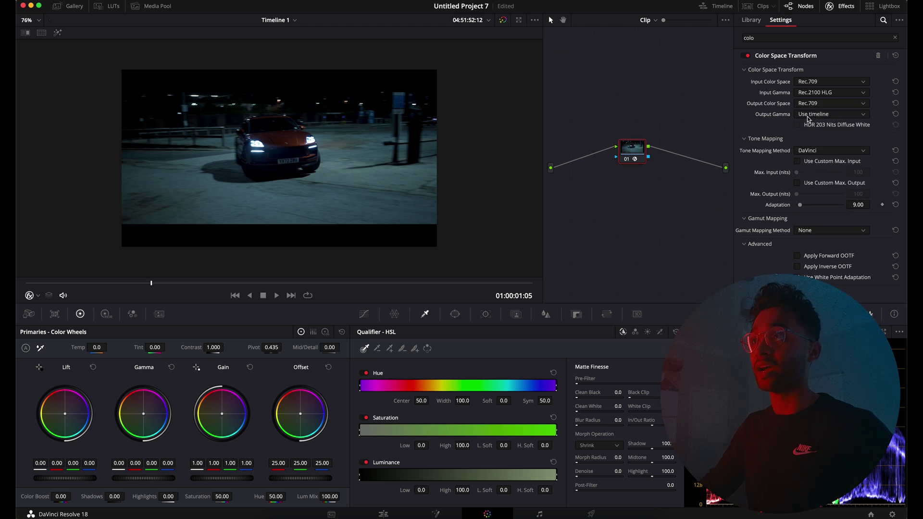
{"action": "left_click", "coordinate": [827, 115]}
{"action": "left_click", "coordinate": [813, 163]}
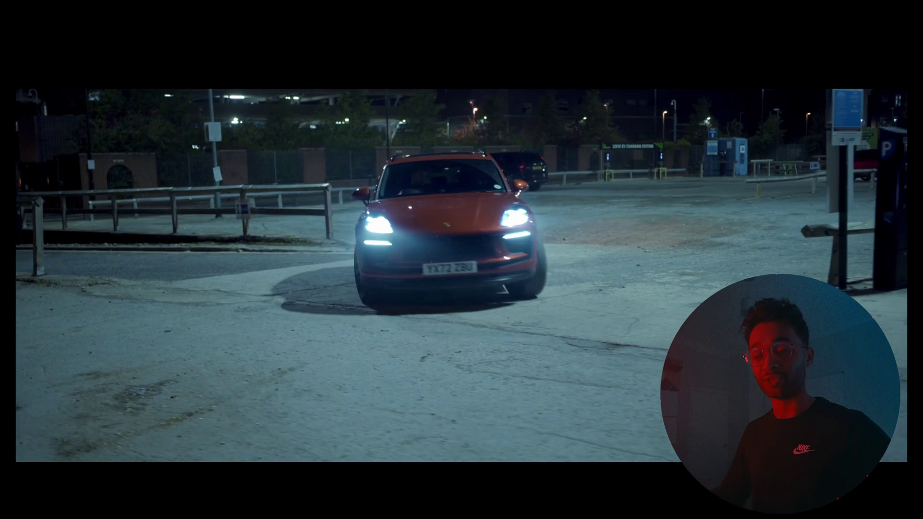
Step: Exit the full-screen preview, review the clip in the cinema viewer, and return to the Color page
{"action": "key", "text": "Escape"}
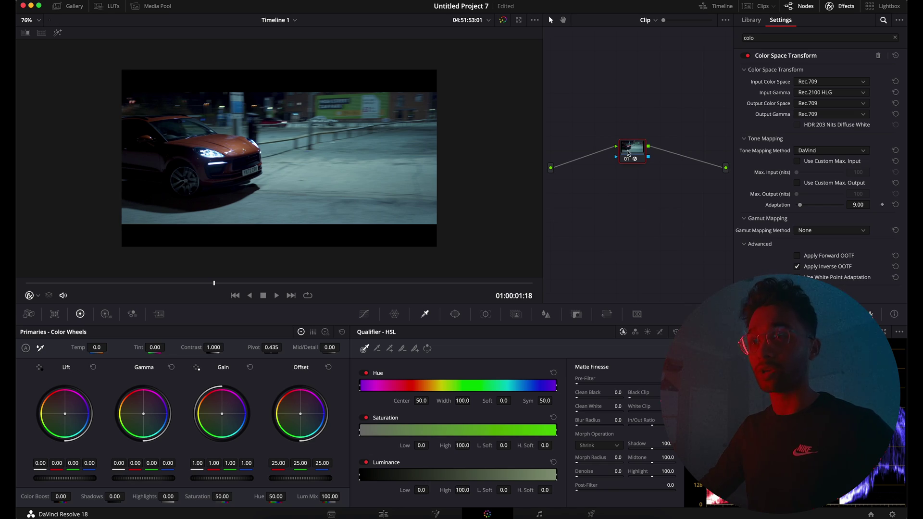
{"action": "key", "text": "super+f"}
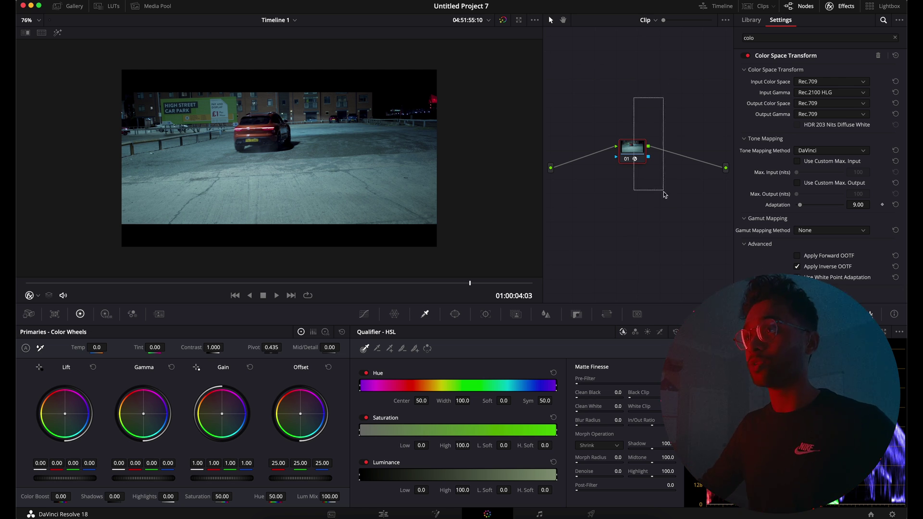
Step: Apply the DIGIFILM Digital Film grade from PowerGrade 1, replacing node 01 with its 21-node tree
{"action": "key", "text": "Delete"}
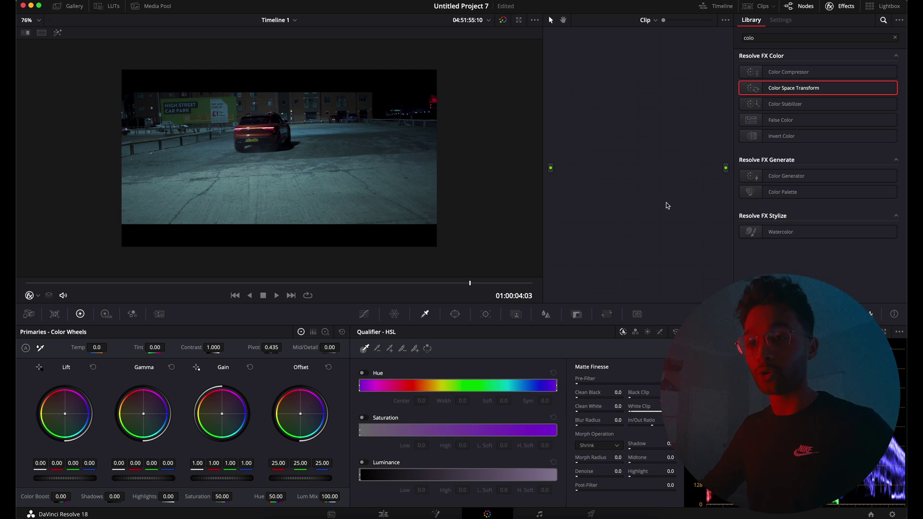
{"action": "key", "text": "ctrl+z"}
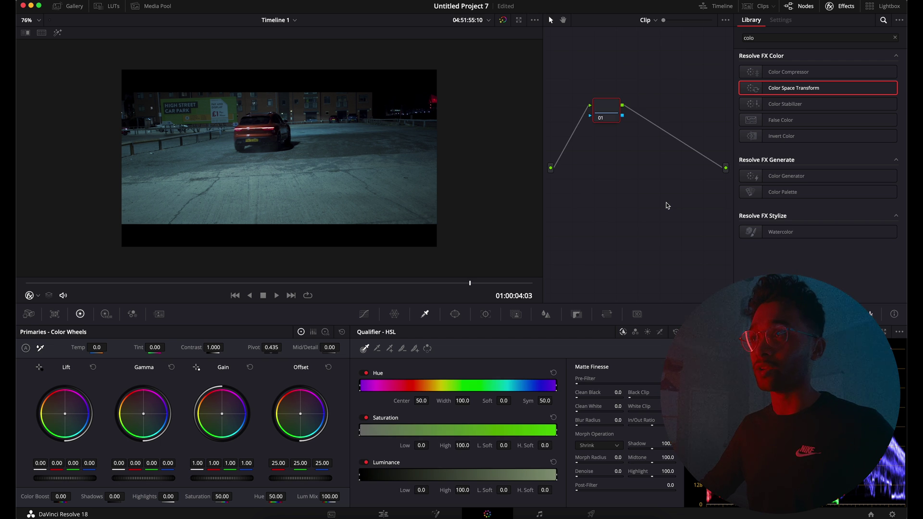
{"action": "left_click", "coordinate": [841, 5]}
{"action": "left_click", "coordinate": [68, 6]}
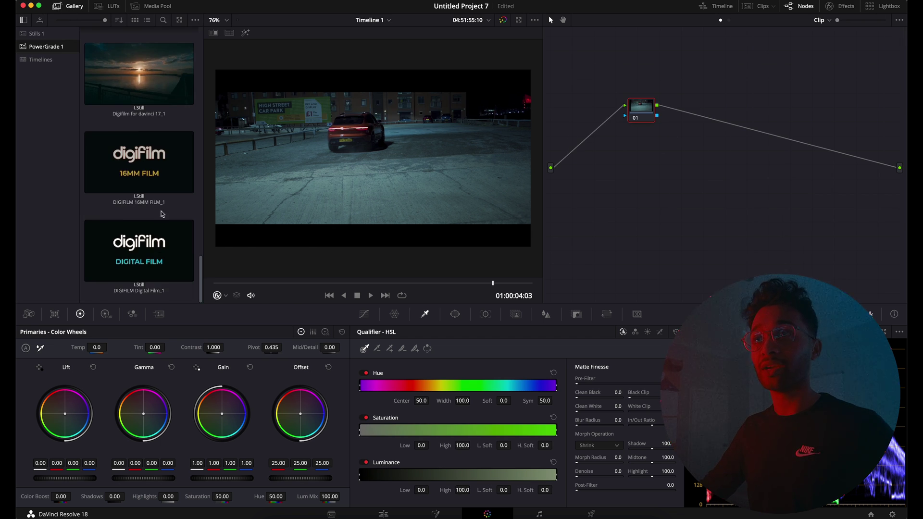
{"action": "mouse_move", "coordinate": [124, 256]}
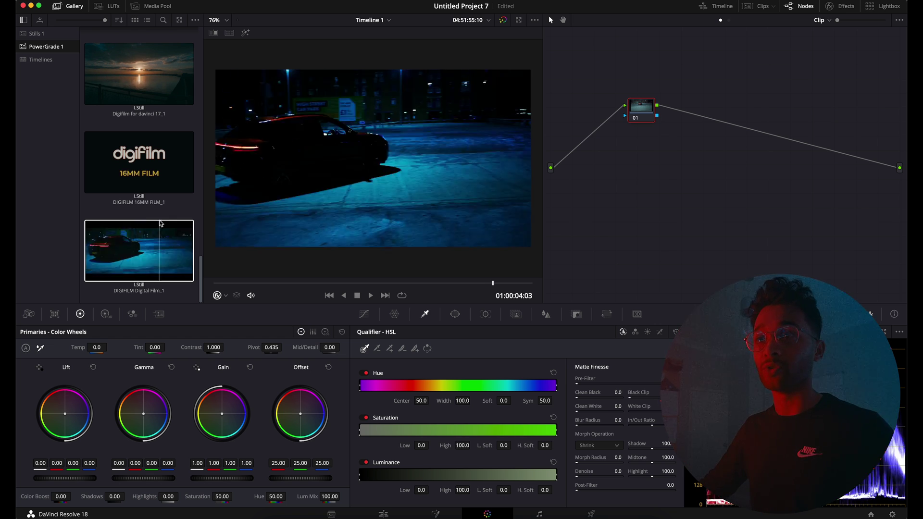
{"action": "right_click", "coordinate": [171, 249]}
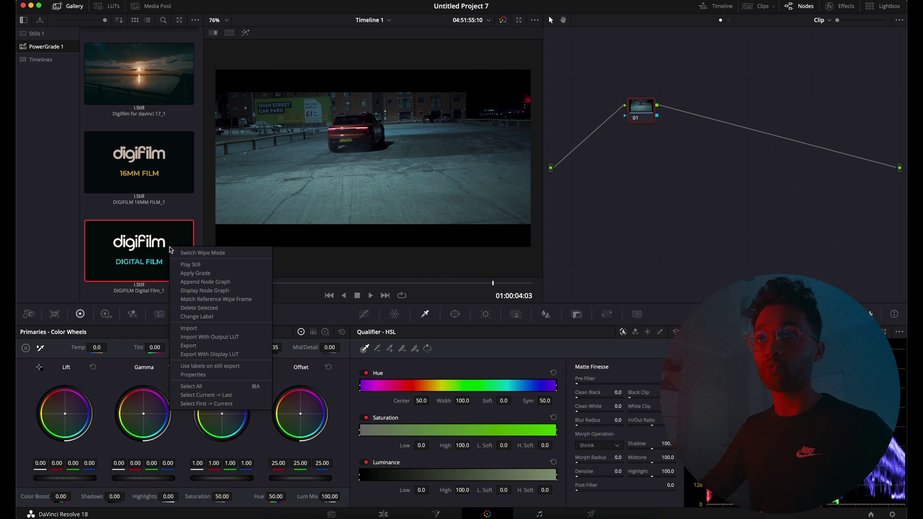
{"action": "left_click", "coordinate": [227, 272]}
{"action": "left_click", "coordinate": [69, 6]}
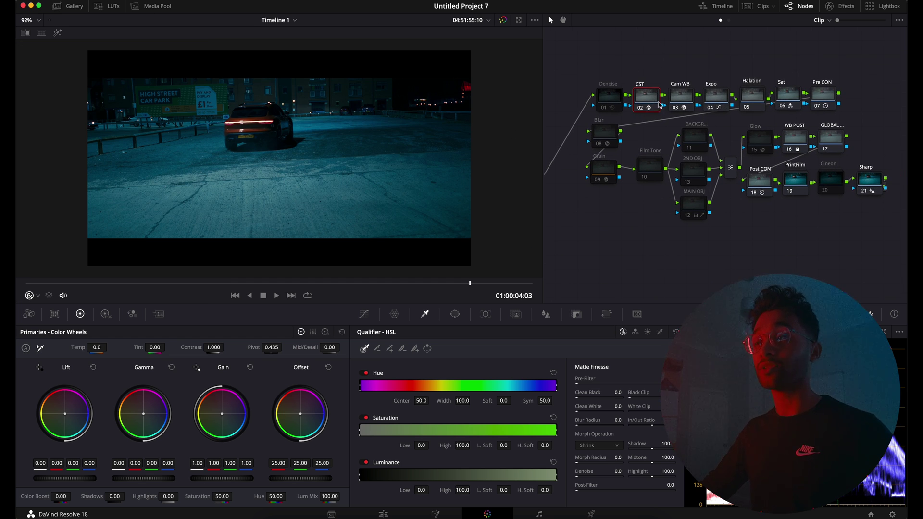
Step: Set CST node 02's input gamma to Rec.2100 HLG in its effect settings
{"action": "left_click", "coordinate": [839, 6]}
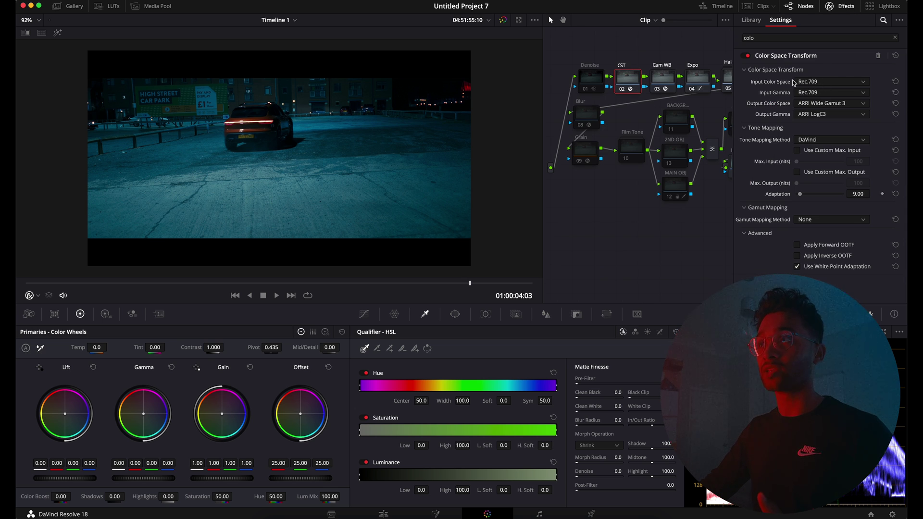
{"action": "left_click", "coordinate": [818, 93]}
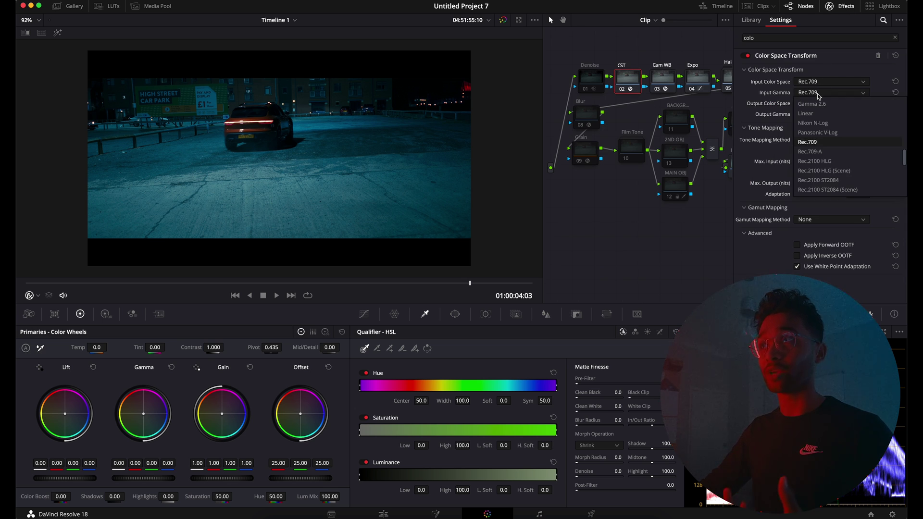
{"action": "key", "text": "Down"}
{"action": "key", "text": "Down"}
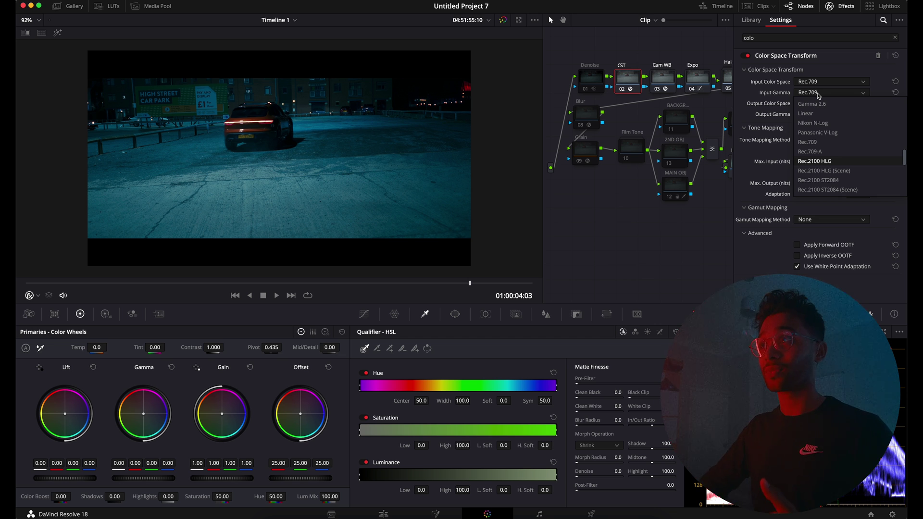
{"action": "key", "text": "Return"}
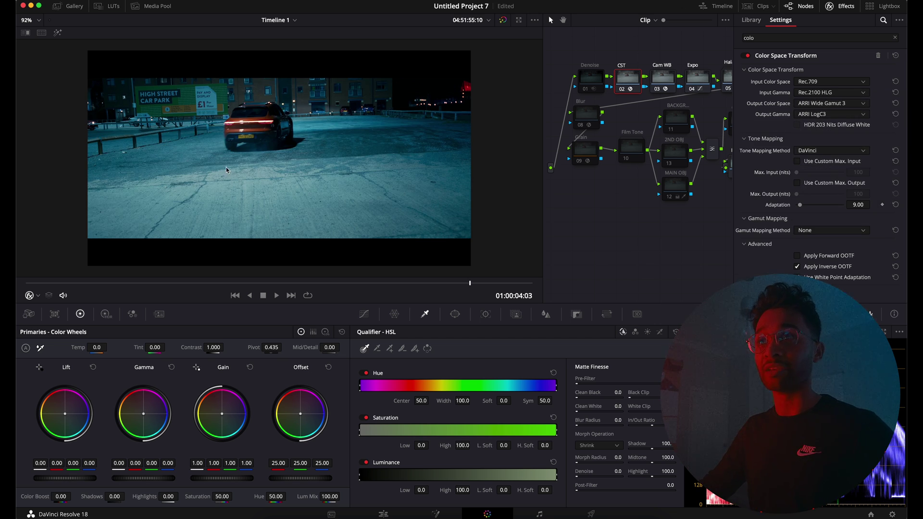
{"action": "left_click", "coordinate": [854, 9]}
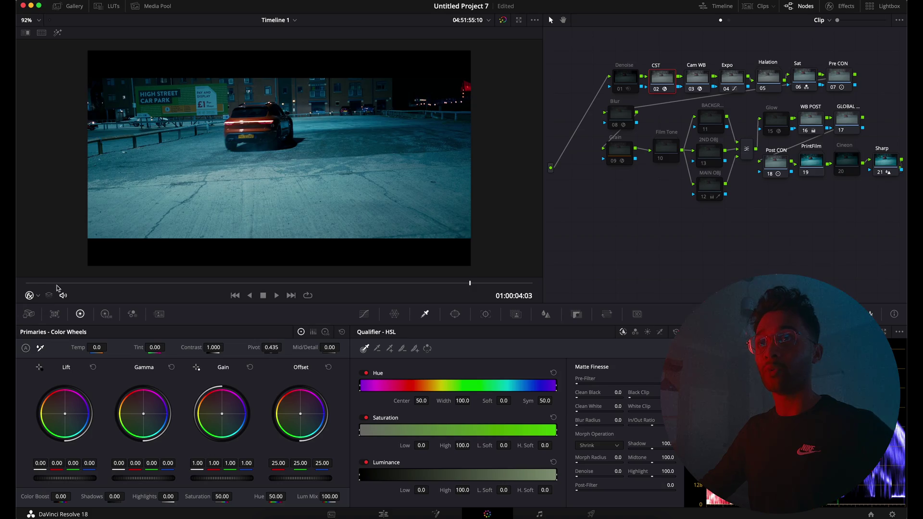
Step: Review the film look in full-screen playback, then select Expo node 04
{"action": "key", "text": "space"}
{"action": "key", "text": "super+f"}
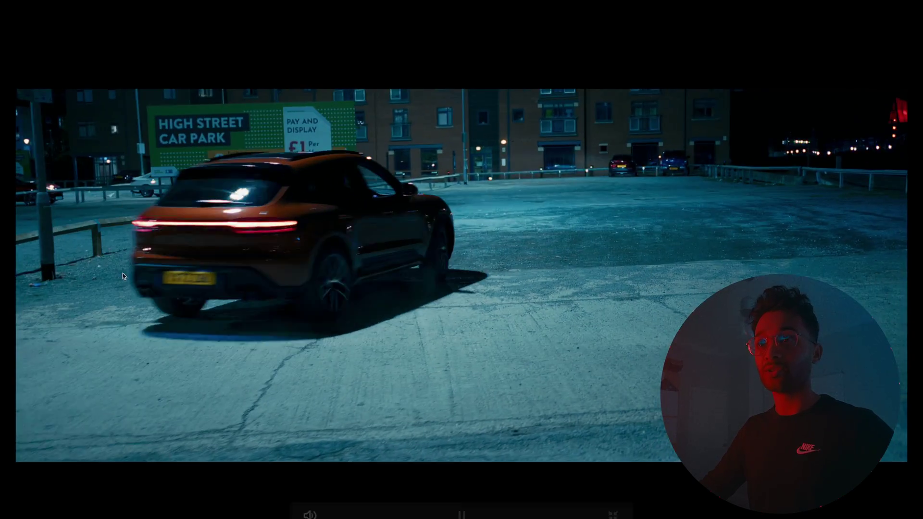
{"action": "key", "text": "space"}
{"action": "key", "text": "super+f"}
{"action": "left_click", "coordinate": [736, 75]}
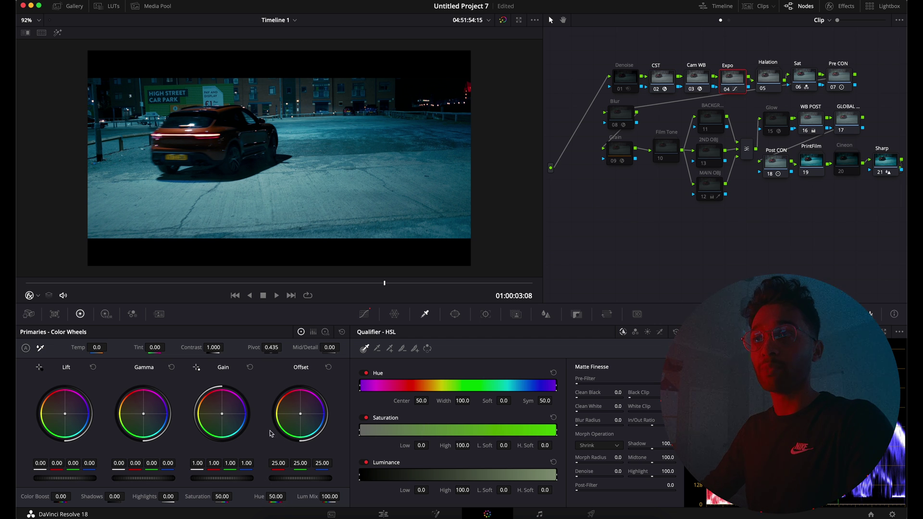
Step: On Expo node 04, test offset and lift, reset, try 0.05, then settle Lift at 0.03
{"action": "left_click_drag", "start_coordinate": [296, 480], "coordinate": [268, 495]}
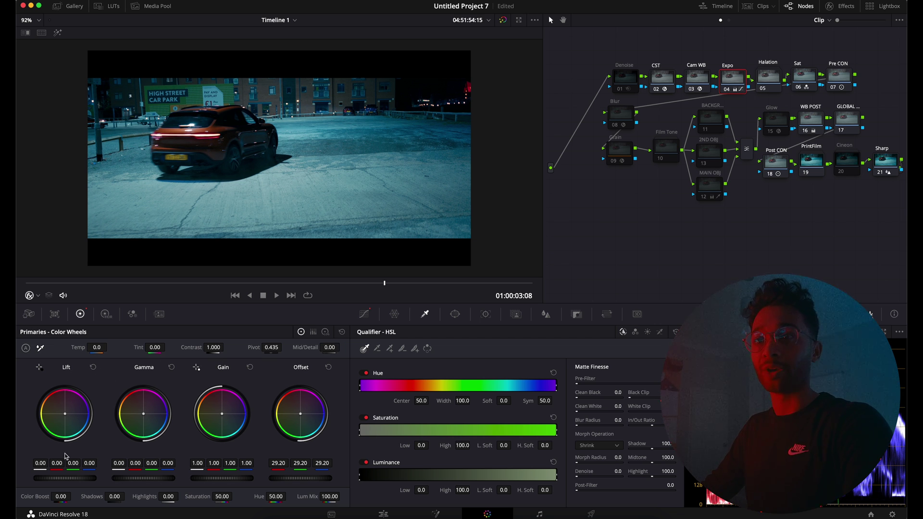
{"action": "left_click_drag", "start_coordinate": [55, 479], "coordinate": [86, 463]}
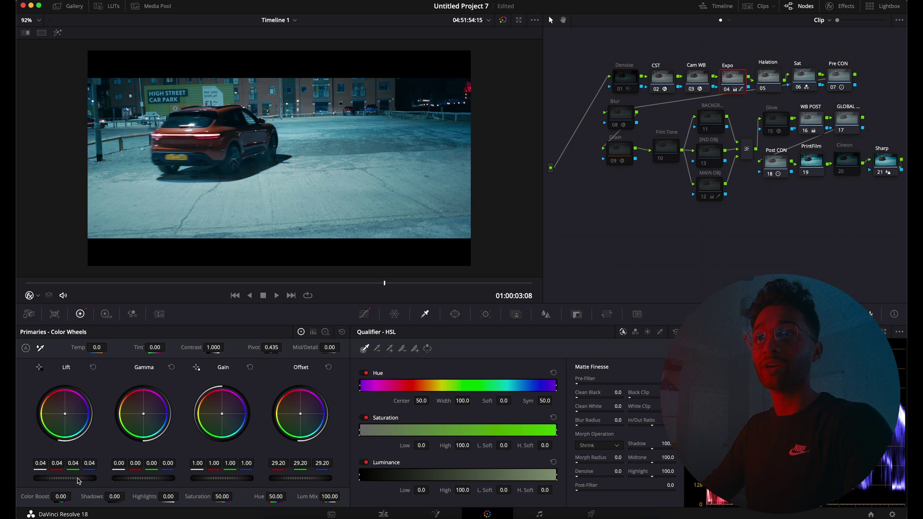
{"action": "scroll", "coordinate": [325, 176], "scroll_direction": "up", "scroll_amount": 10}
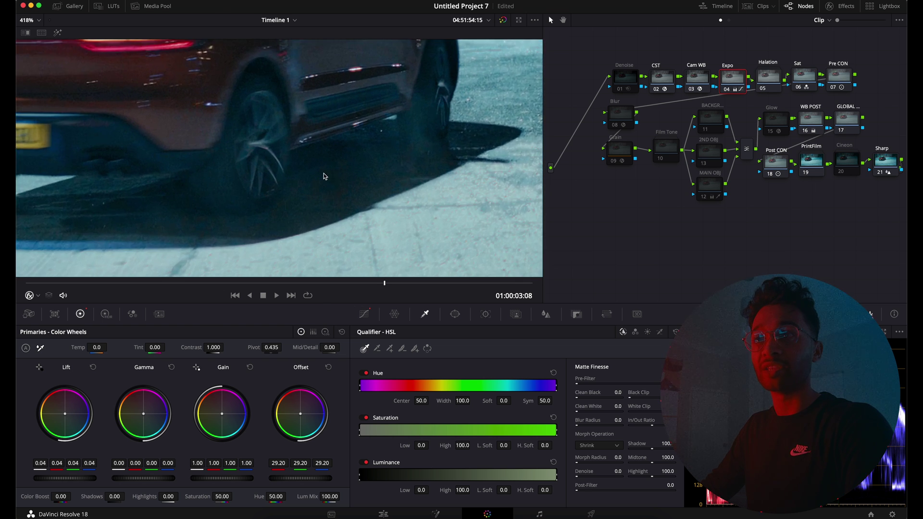
{"action": "scroll", "coordinate": [325, 176], "scroll_direction": "up", "scroll_amount": 3}
{"action": "mouse_move", "coordinate": [54, 479]}
{"action": "left_mouse_down"}
{"action": "mouse_move", "coordinate": [83, 479]}
{"action": "mouse_move", "coordinate": [62, 481]}
{"action": "left_mouse_up"}
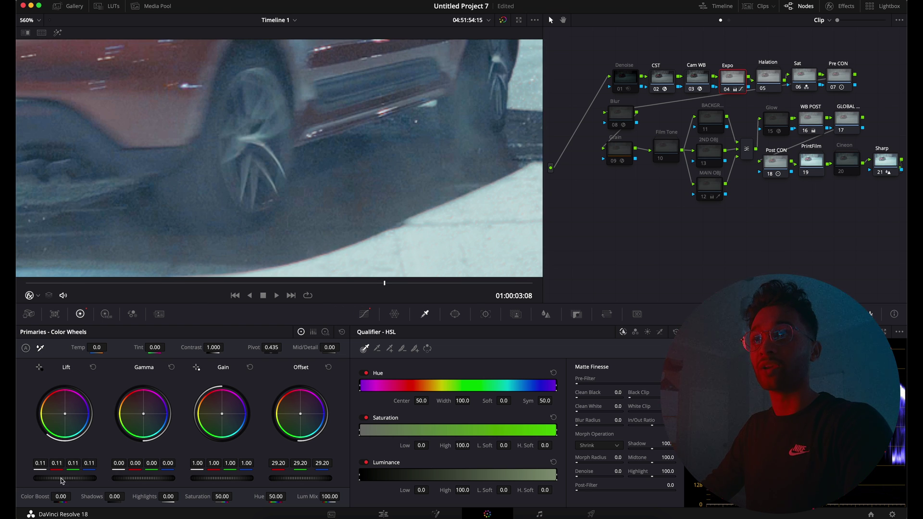
{"action": "left_click", "coordinate": [92, 367]}
{"action": "left_click_drag", "start_coordinate": [63, 483], "coordinate": [93, 481]}
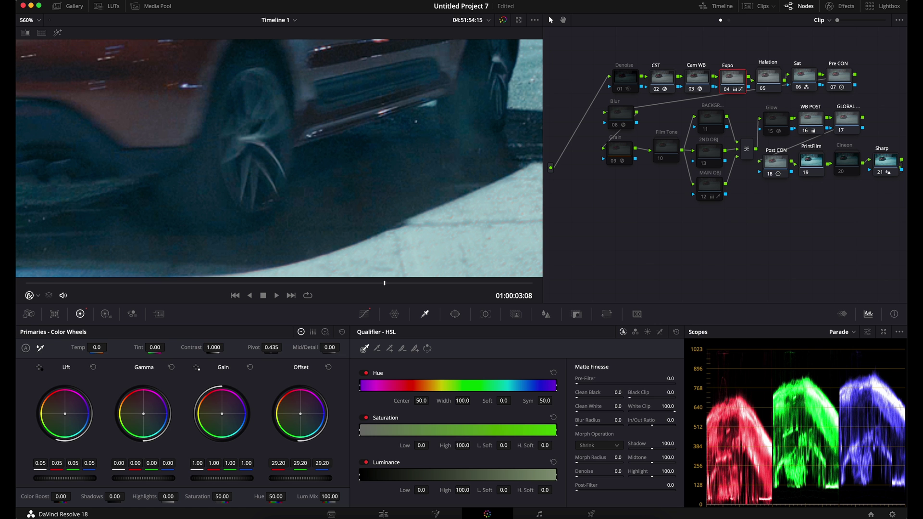
{"action": "left_click_drag", "start_coordinate": [54, 483], "coordinate": [48, 486]}
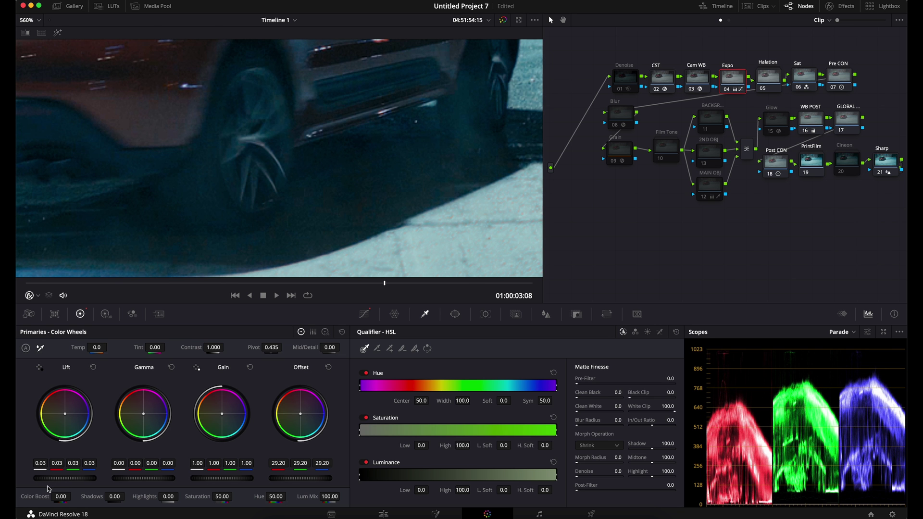
{"action": "scroll", "coordinate": [304, 145], "scroll_direction": "down", "scroll_amount": 10}
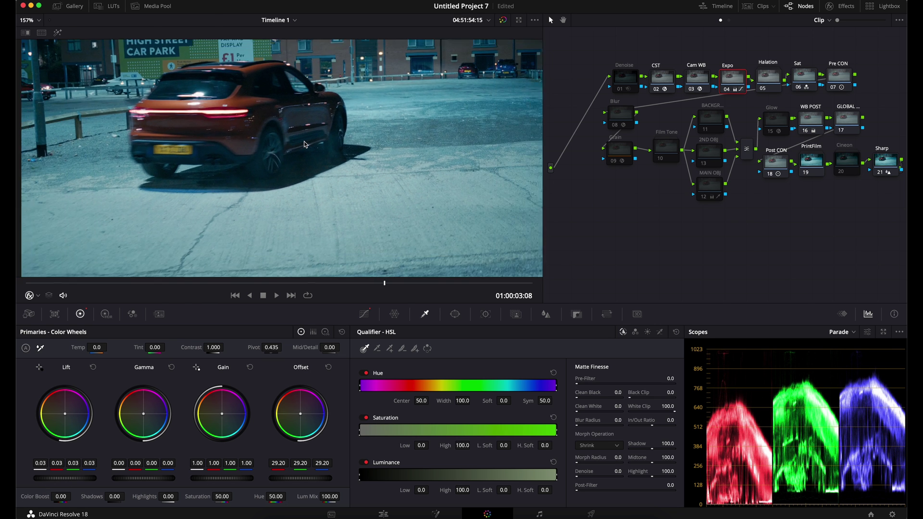
{"action": "key", "text": "space"}
{"action": "scroll", "coordinate": [304, 145], "scroll_direction": "down", "scroll_amount": 3}
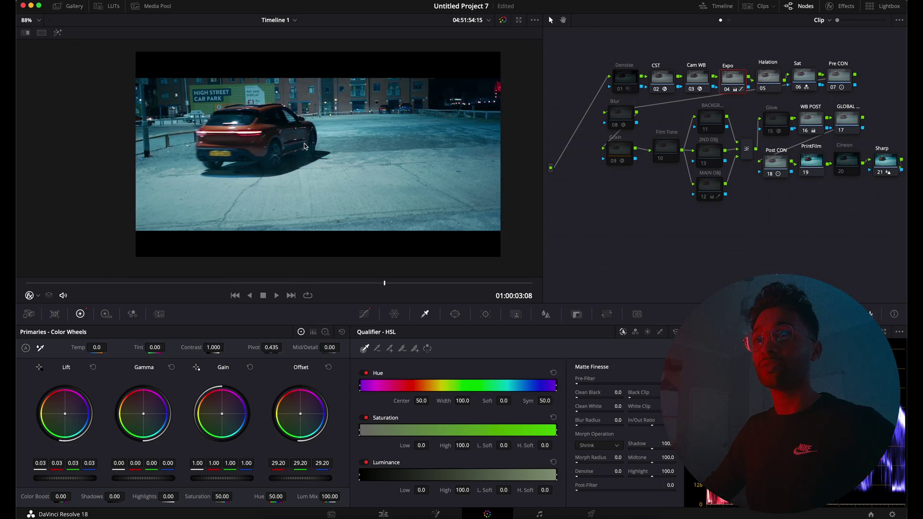
{"action": "key", "text": "super+f"}
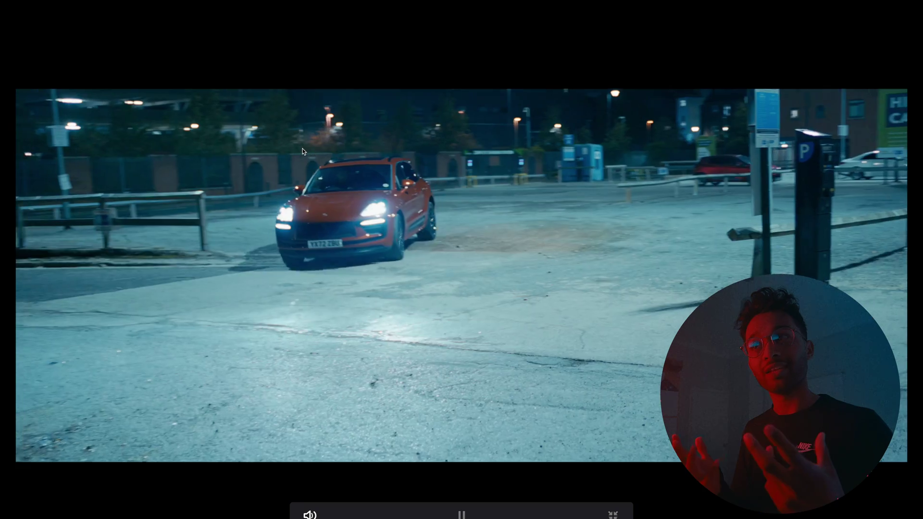
{"action": "key", "text": "space"}
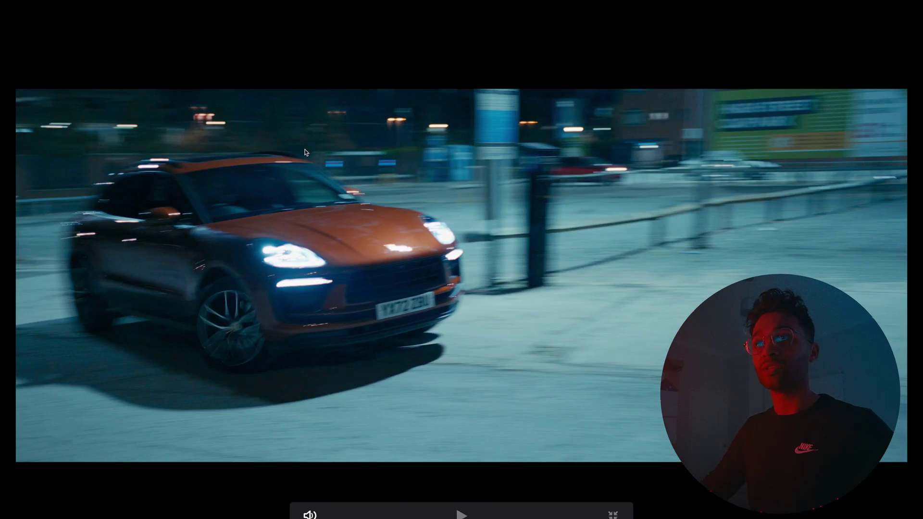
{"action": "key", "text": "super+f"}
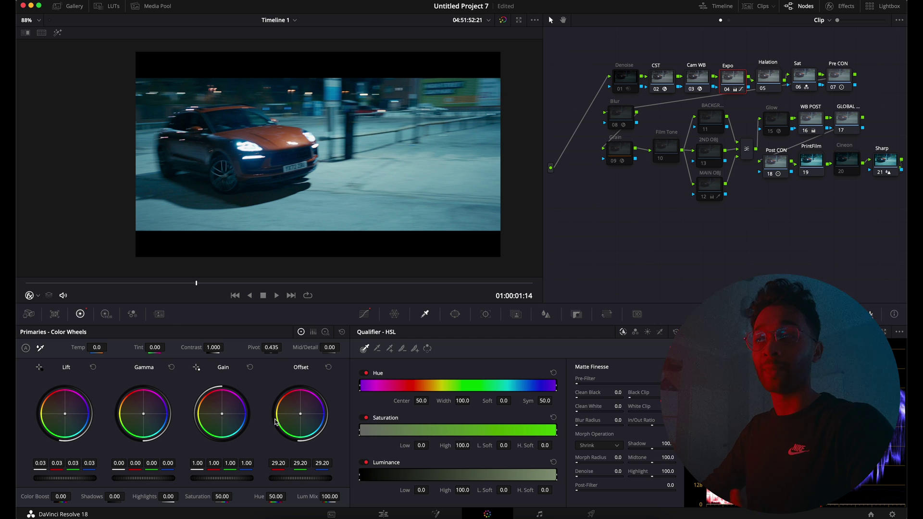
Step: Select Post CON node 18 and set contrast to 1.289 with pivot 0.418
{"action": "left_click", "coordinate": [773, 168]}
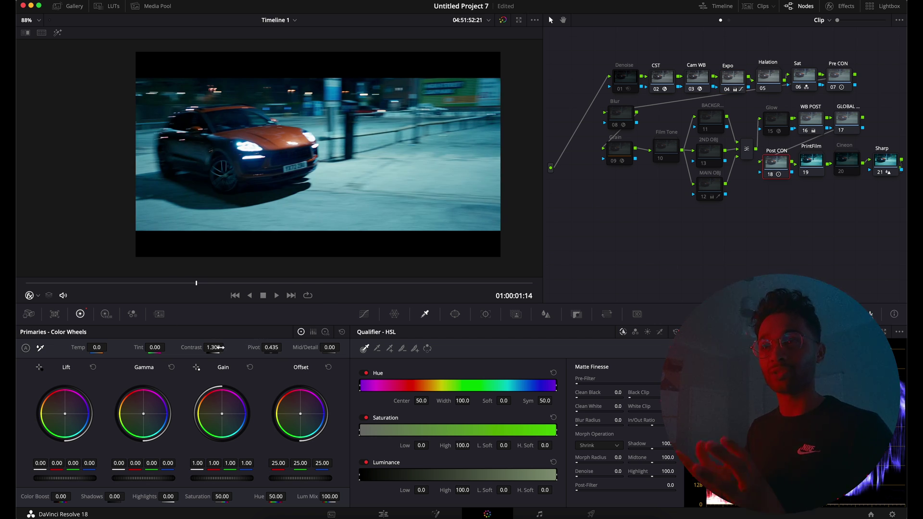
{"action": "mouse_move", "coordinate": [219, 347]}
{"action": "left_mouse_down"}
{"action": "mouse_move", "coordinate": [253, 341]}
{"action": "mouse_move", "coordinate": [171, 367]}
{"action": "mouse_move", "coordinate": [288, 339]}
{"action": "mouse_move", "coordinate": [192, 368]}
{"action": "mouse_move", "coordinate": [265, 345]}
{"action": "mouse_move", "coordinate": [216, 345]}
{"action": "left_mouse_up"}
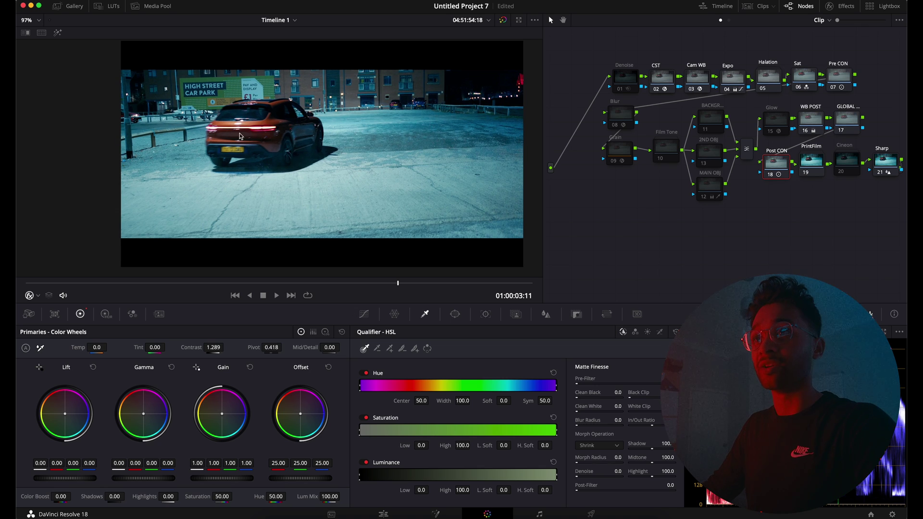
Step: Return to the clip start and disable the Halation node
{"action": "left_click", "coordinate": [67, 283]}
{"action": "scroll", "coordinate": [249, 83], "scroll_direction": "up", "scroll_amount": 2}
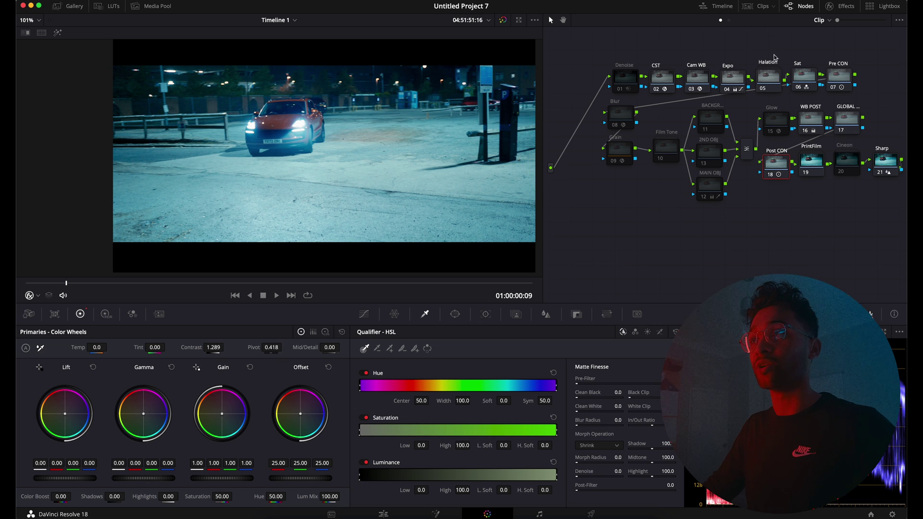
{"action": "left_click", "coordinate": [763, 89]}
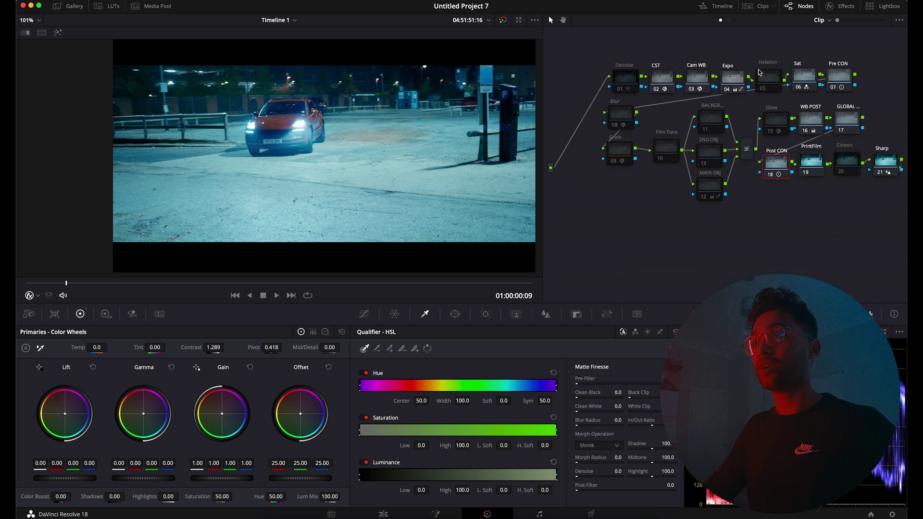
Step: Select GLOBAL node 17 and show its Curves - Custom panel
{"action": "scroll", "coordinate": [801, 94], "scroll_direction": "right", "scroll_amount": 3}
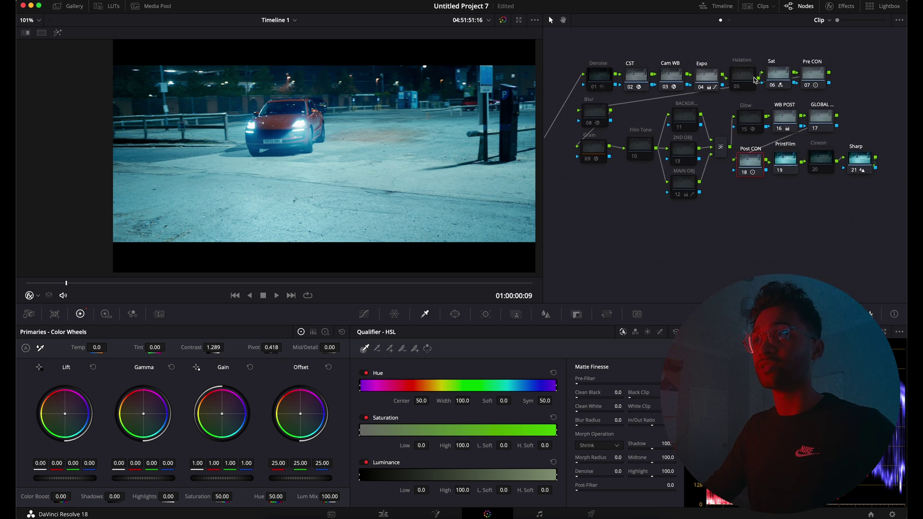
{"action": "left_click", "coordinate": [814, 119]}
{"action": "left_click", "coordinate": [365, 315]}
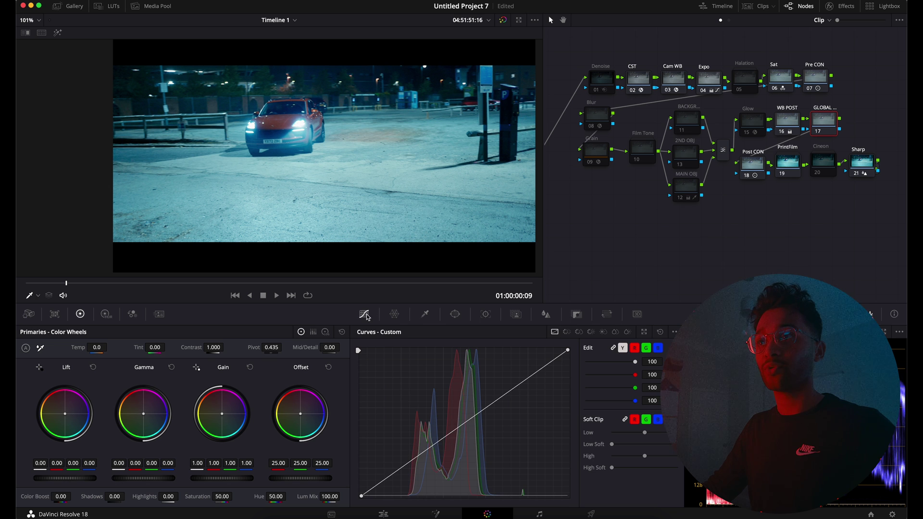
Step: Shape a three-point S-curve on GLOBAL node 17, raising highlights and lifting shadows, then play full screen
{"action": "left_click", "coordinate": [459, 430]}
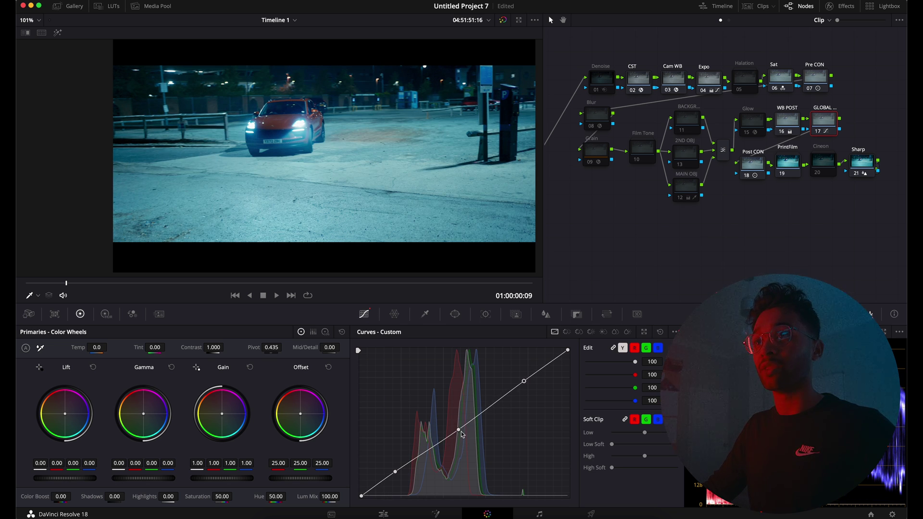
{"action": "left_click_drag", "start_coordinate": [460, 433], "coordinate": [464, 431]}
{"action": "left_click_drag", "start_coordinate": [524, 381], "coordinate": [524, 374]}
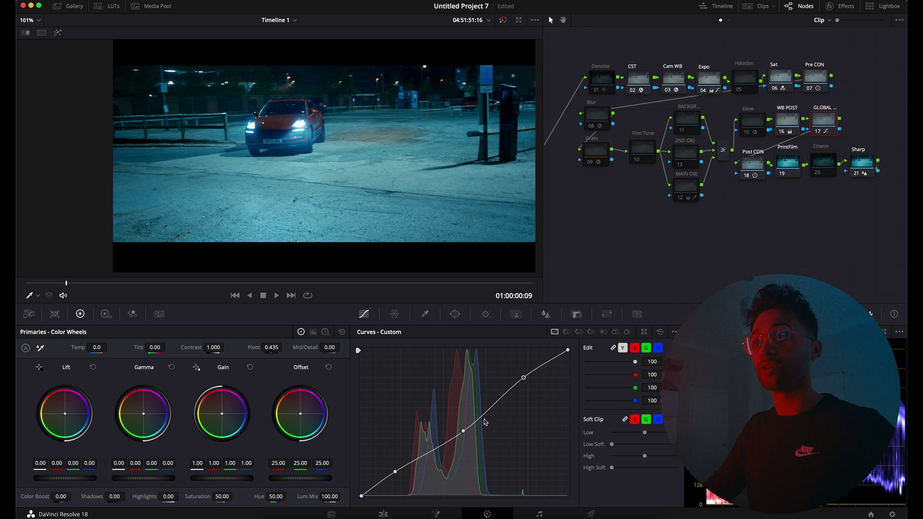
{"action": "left_click_drag", "start_coordinate": [397, 473], "coordinate": [400, 469]}
{"action": "key", "text": "super+f"}
{"action": "key", "text": "space"}
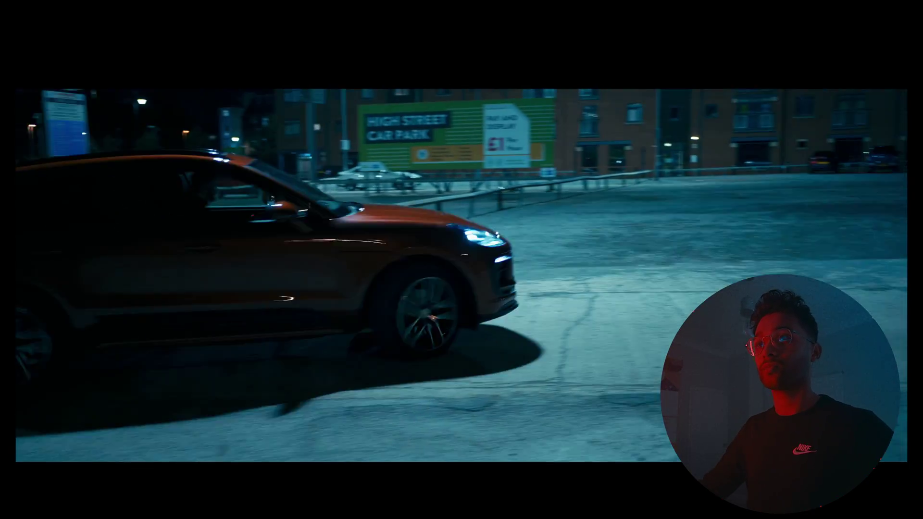
{"action": "key", "text": "Escape"}
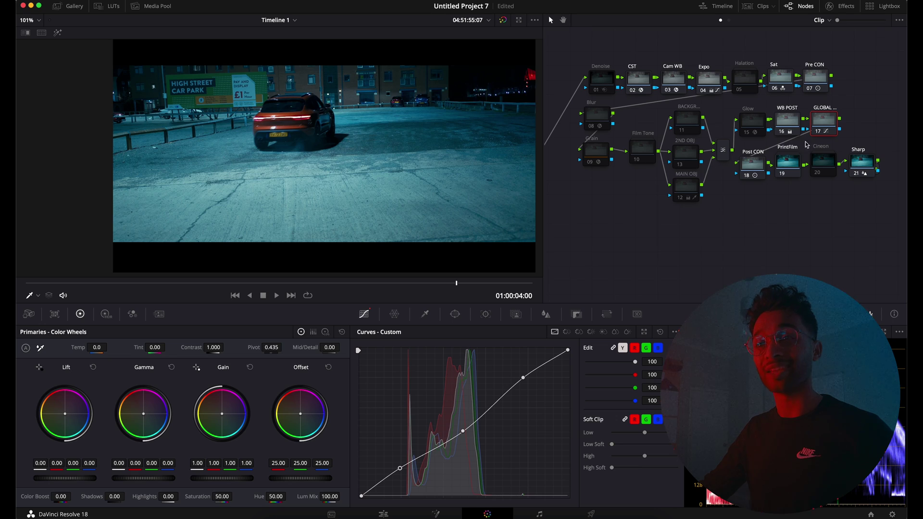
{"action": "left_click_drag", "start_coordinate": [125, 395], "coordinate": [165, 423]}
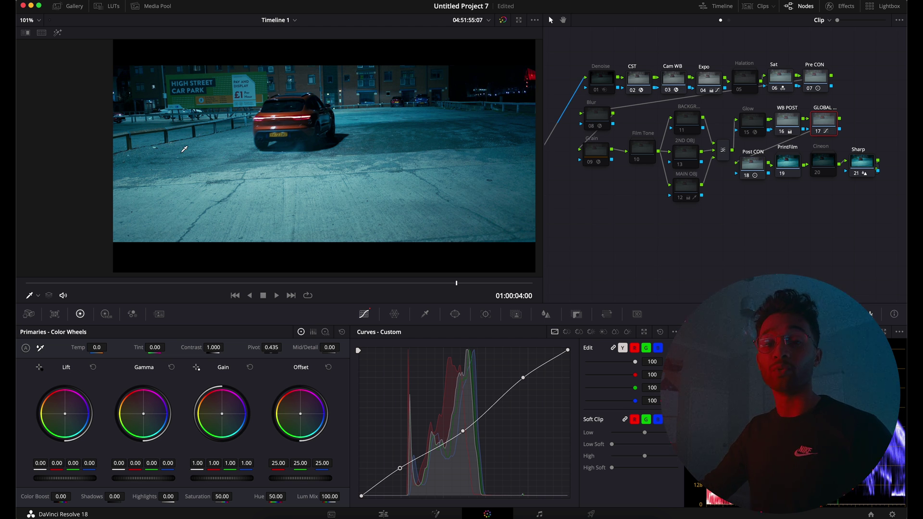
{"action": "left_click", "coordinate": [678, 75]}
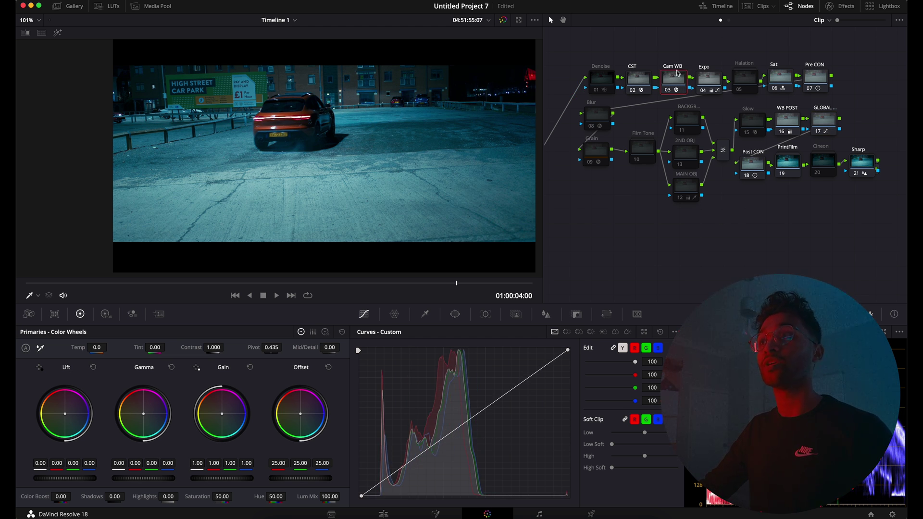
{"action": "left_click", "coordinate": [850, 9]}
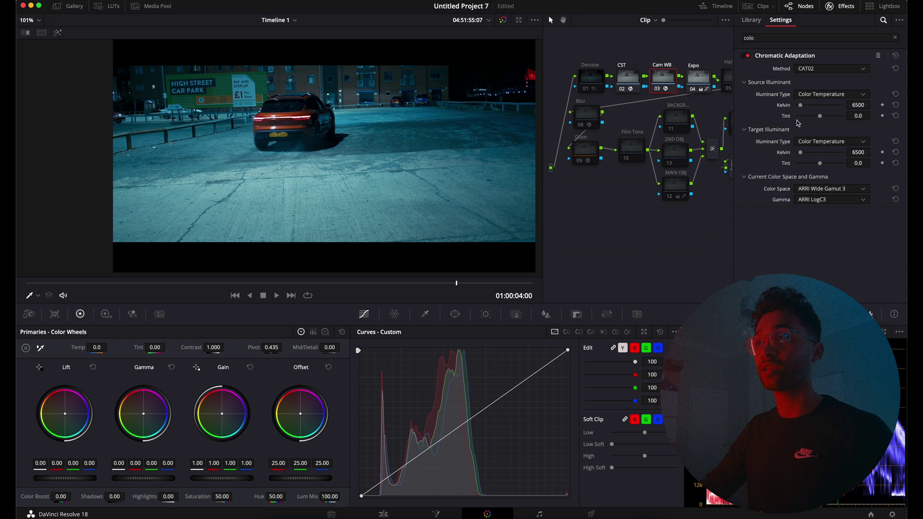
{"action": "left_click_drag", "start_coordinate": [803, 106], "coordinate": [809, 97]}
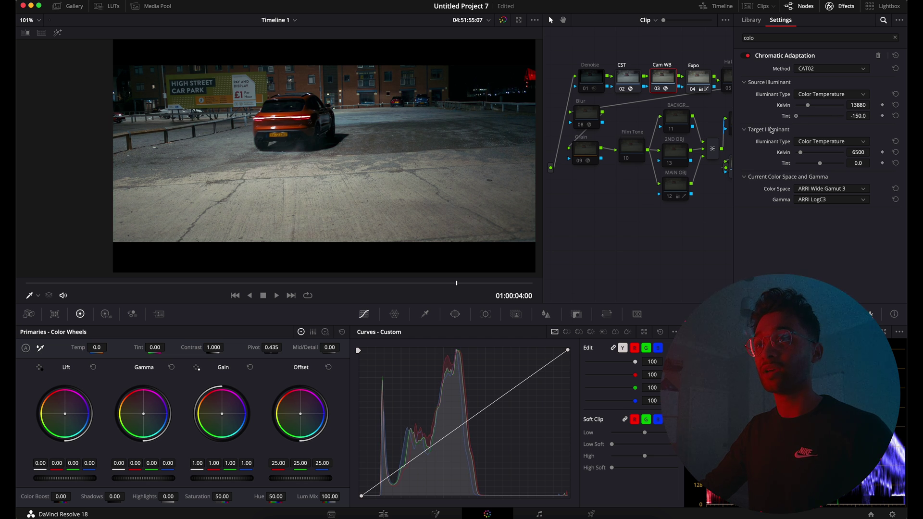
{"action": "left_click_drag", "start_coordinate": [796, 116], "coordinate": [809, 117]}
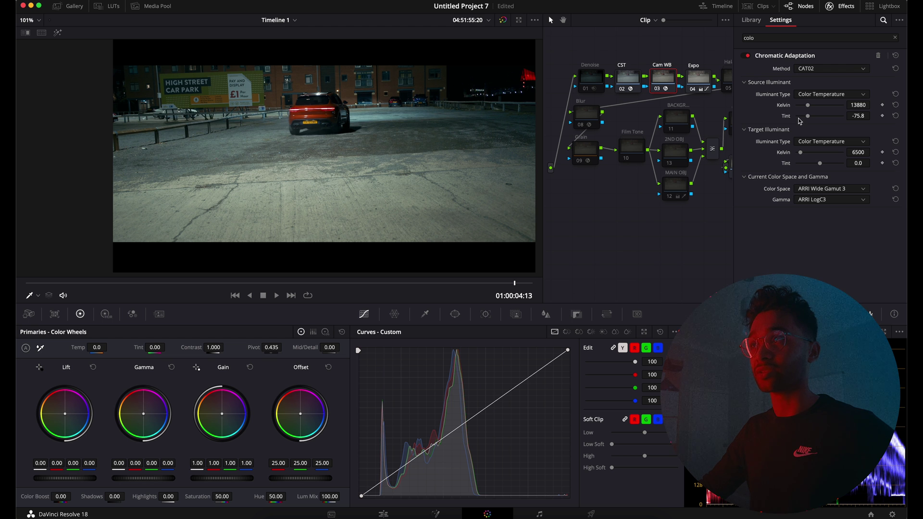
{"action": "left_click_drag", "start_coordinate": [807, 105], "coordinate": [784, 105]}
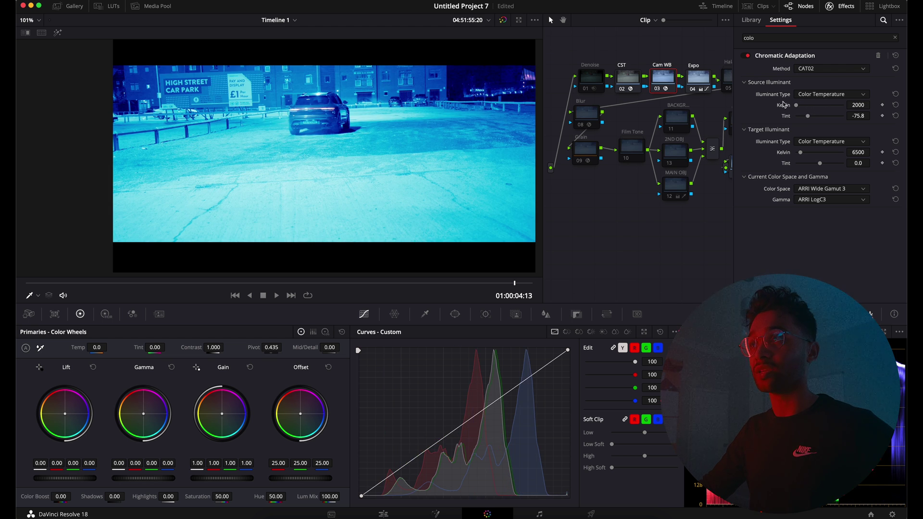
{"action": "double_click", "coordinate": [784, 105]}
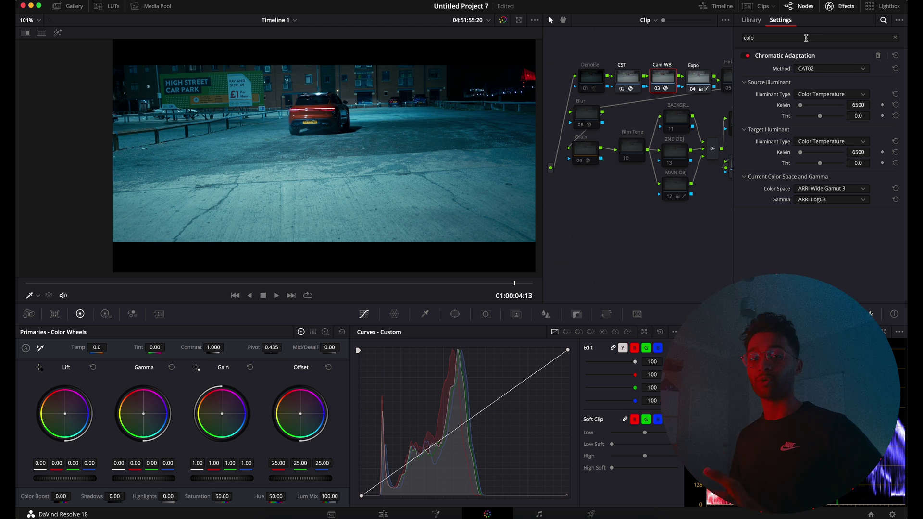
{"action": "left_click", "coordinate": [848, 7]}
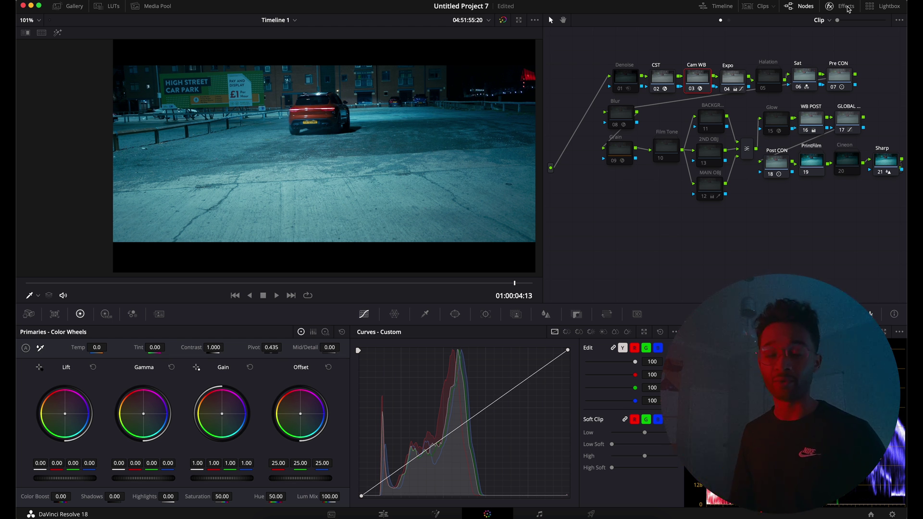
Step: Play the finished film-look grade of the night car-park clip in the full-screen Cinema Viewer
{"action": "key", "text": "super+f"}
{"action": "key", "text": "space"}
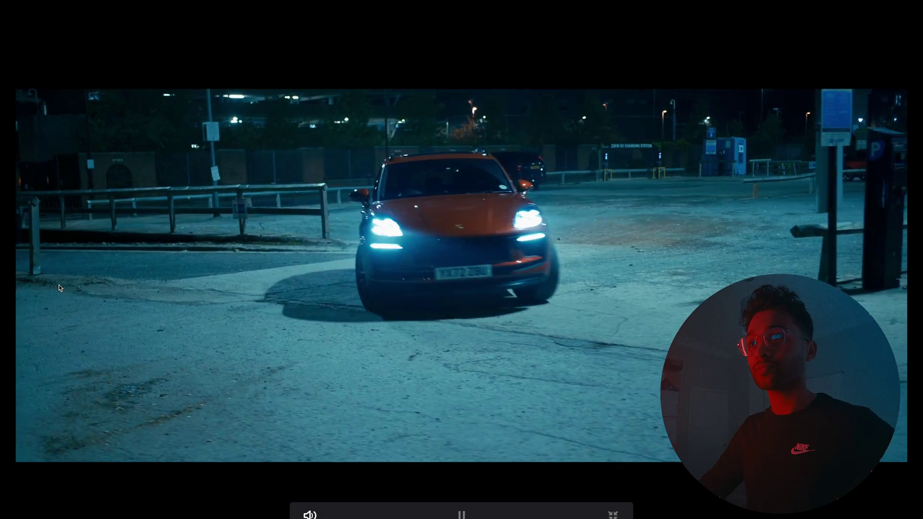